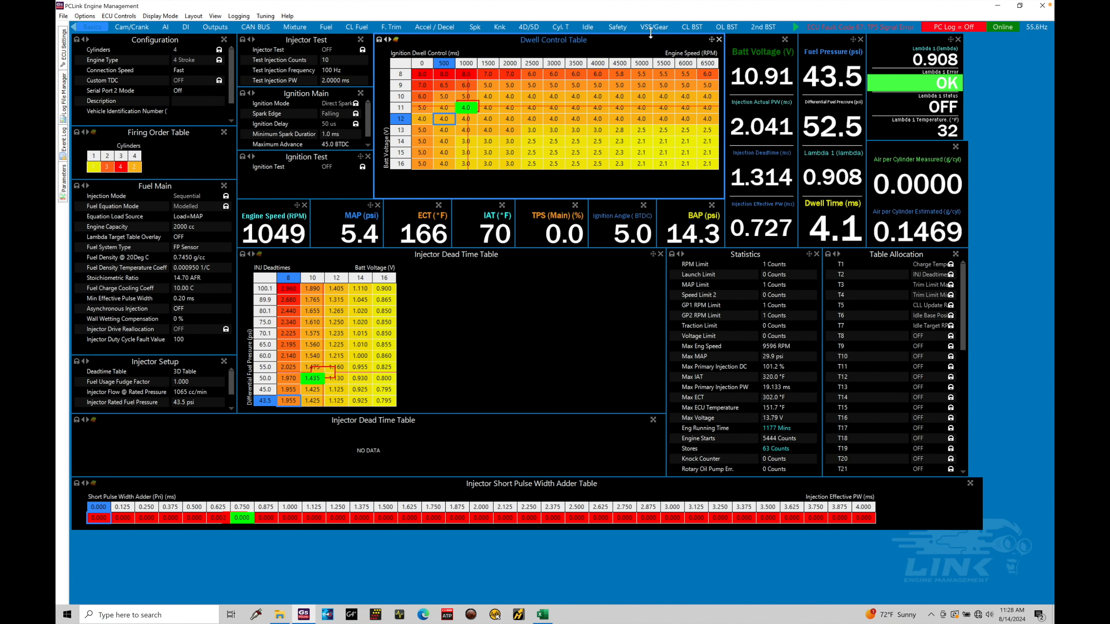
Go to the vehicle speed and gear settings page and label GP Speed 1 as "Vehicle Speed"
click(657, 26)
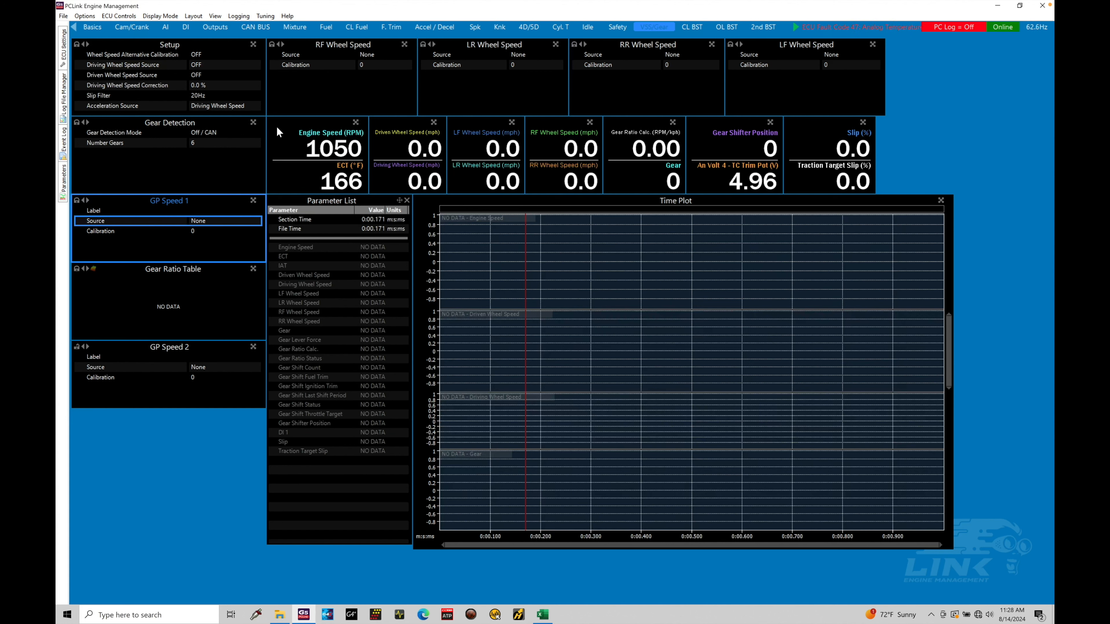
click(196, 231)
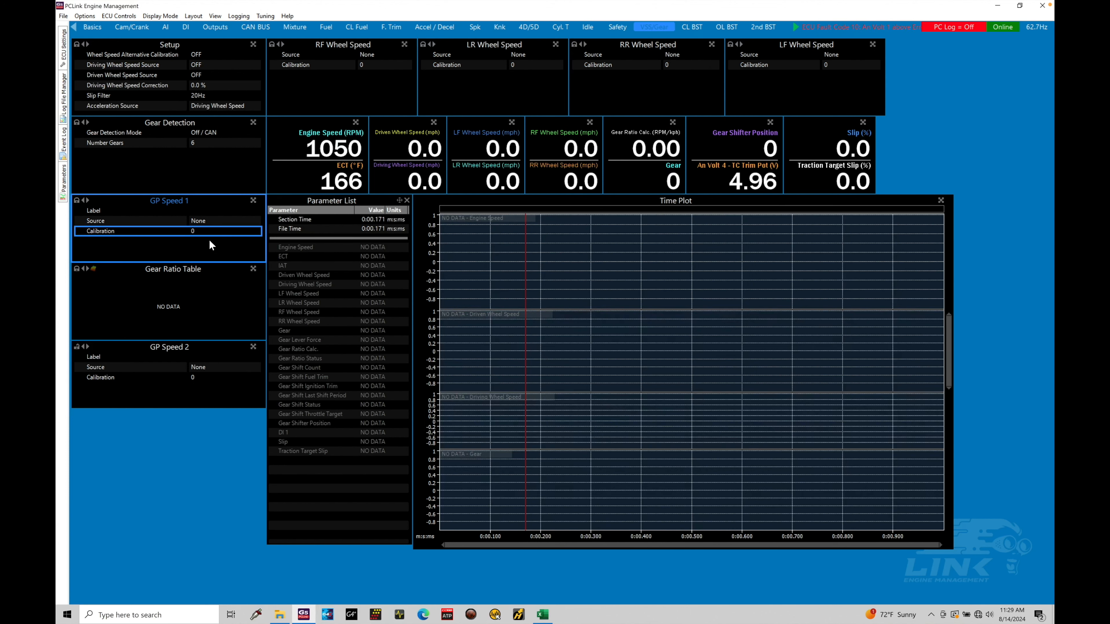
double_click(208, 210)
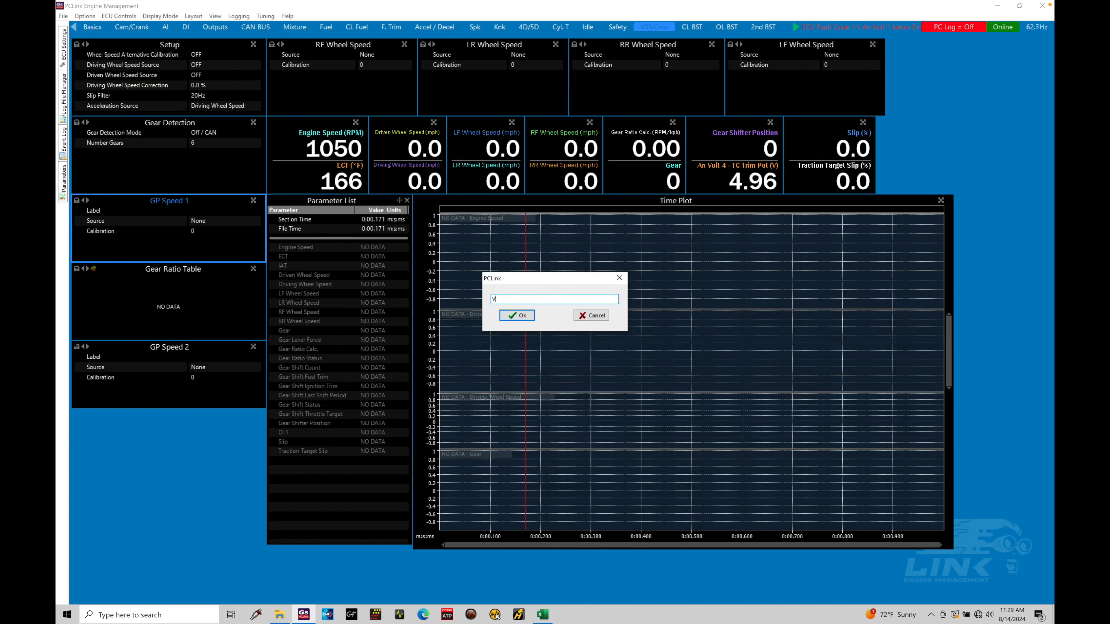
text(Vehicle Speed)
key(Return)
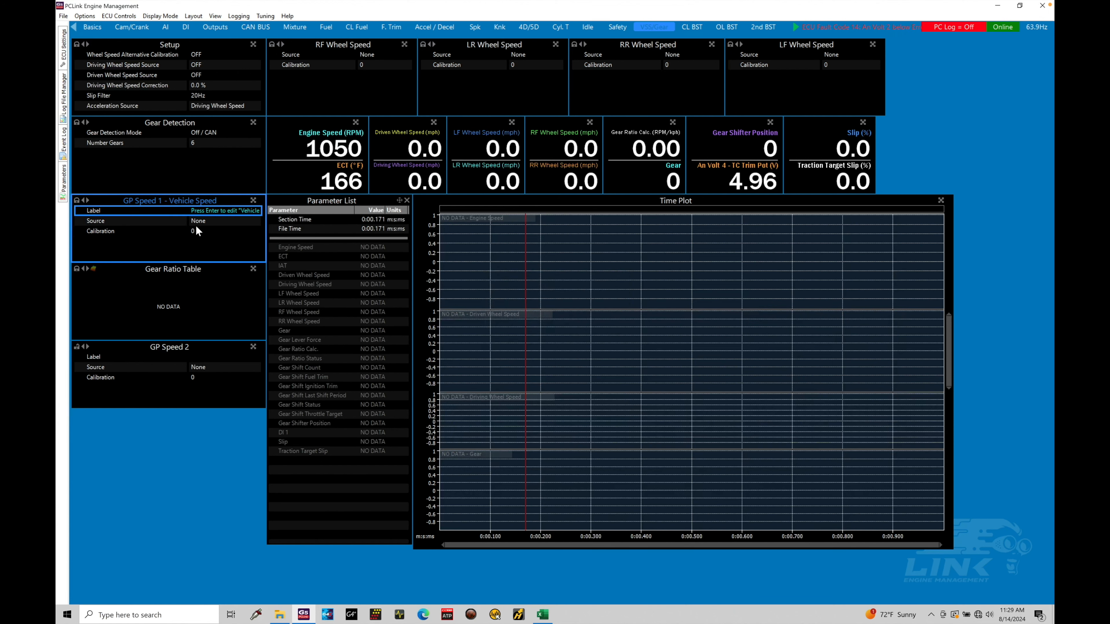
Set the source of GP Speed 1 to digital input DI 2
double_click(205, 221)
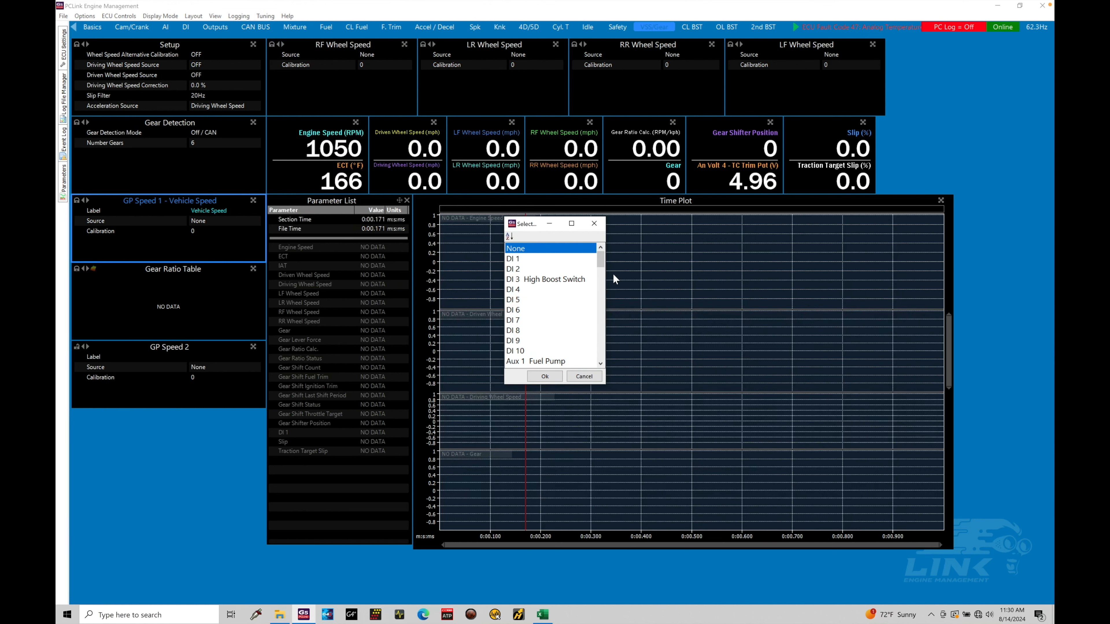
click(528, 270)
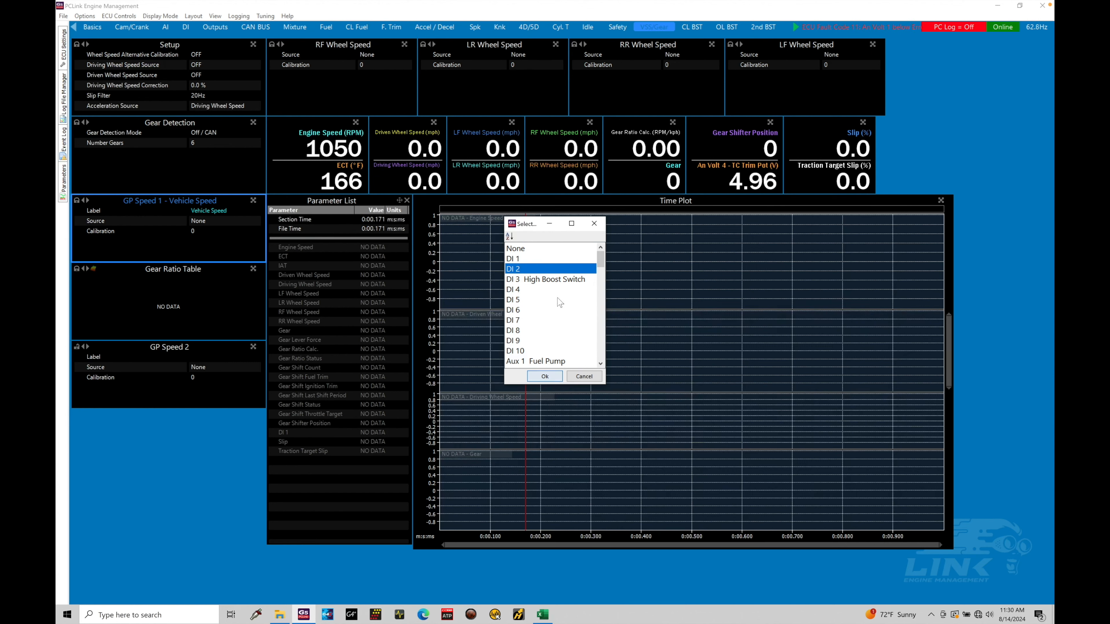
click(552, 379)
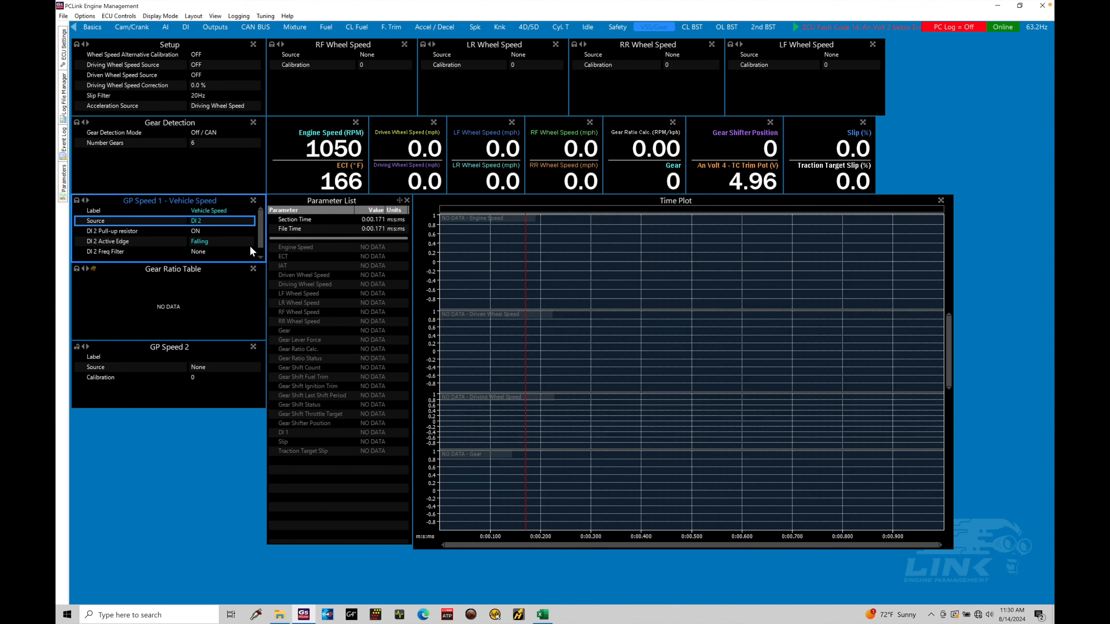
Review the DI 2 pull-up resistor and calibration settings for GP Speed 1, and keep the DI 2 active edge as Falling
scroll(260, 227, down, 1)
key(Down)
key(Down)
key(Down)
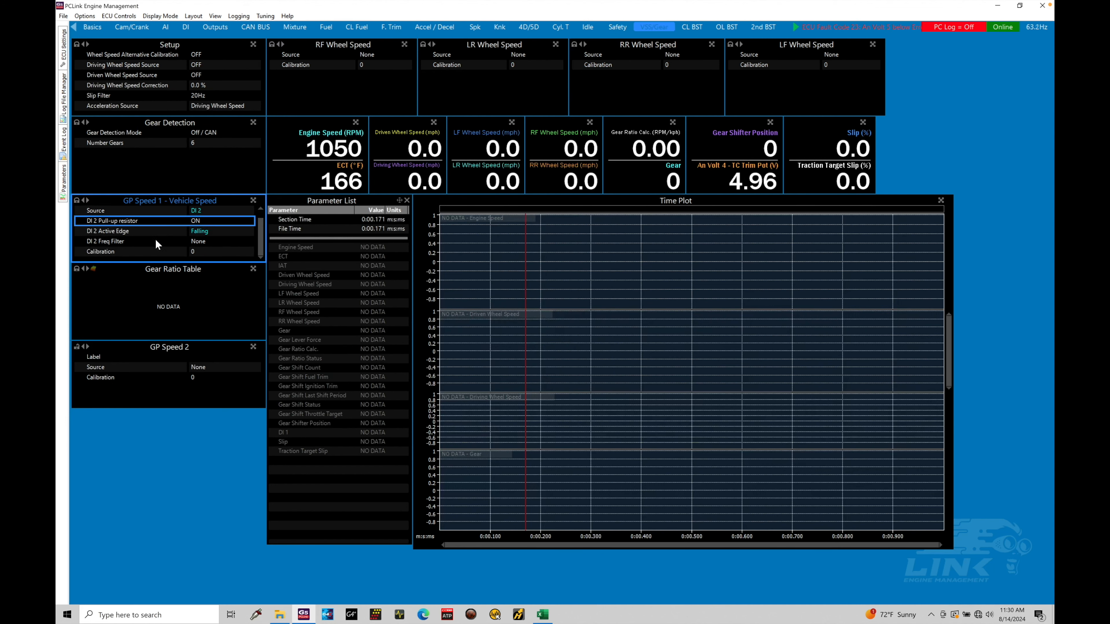
click(160, 252)
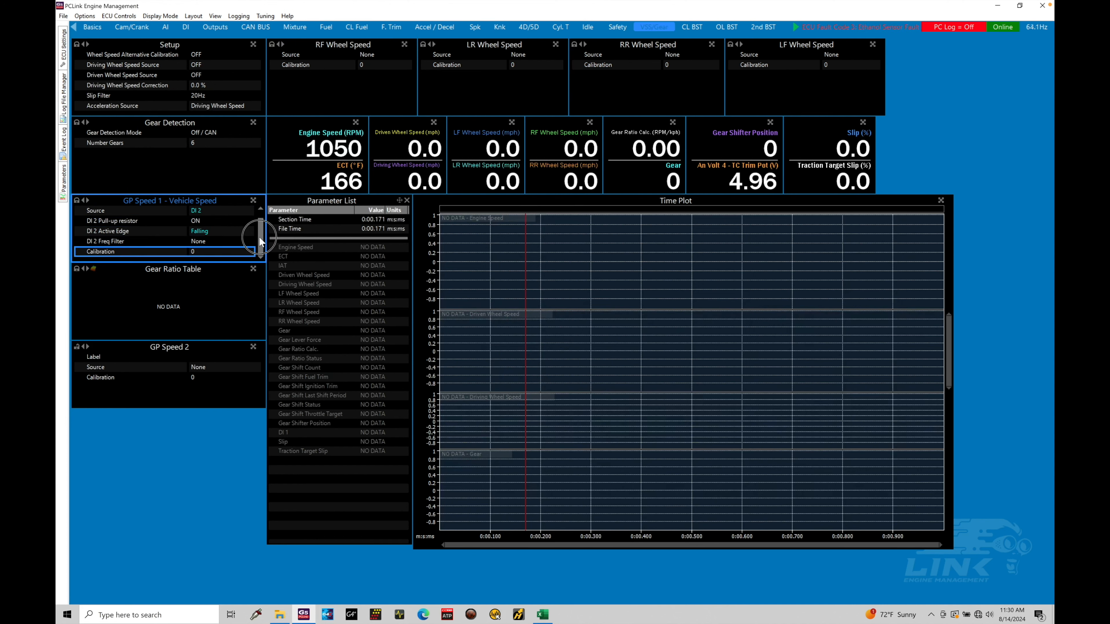
drag(260, 242, 260, 230)
click(152, 232)
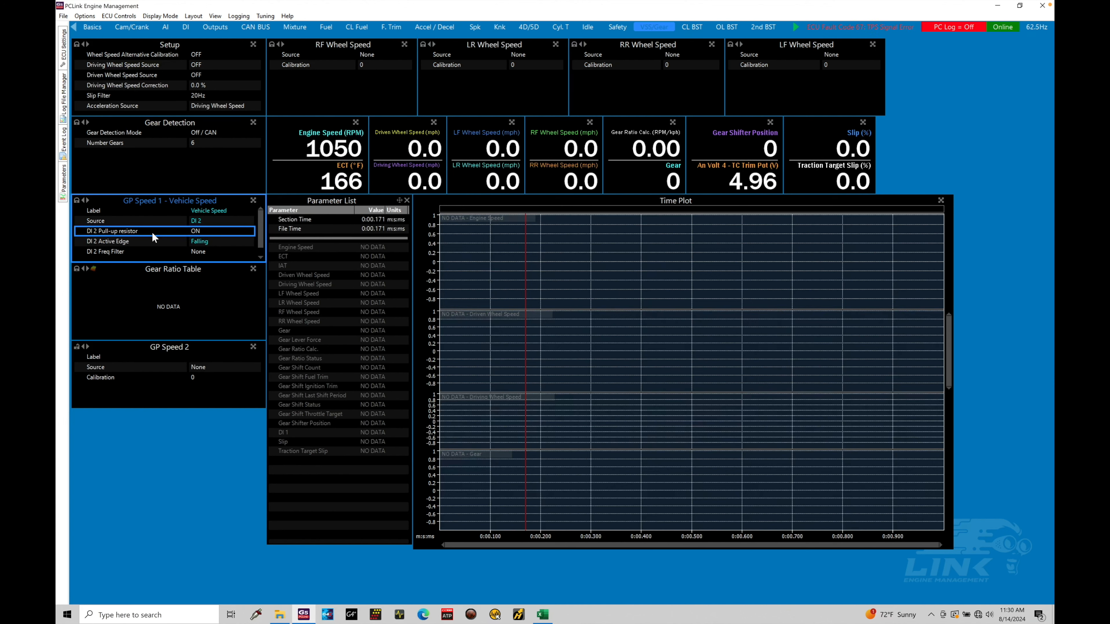
click(151, 243)
double_click(151, 243)
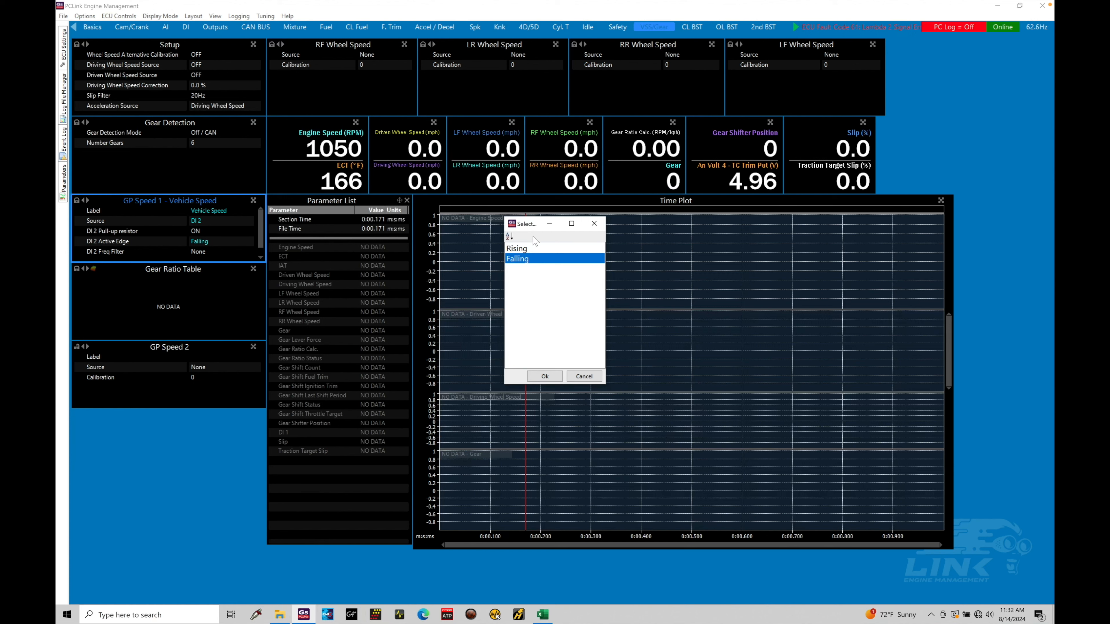
click(546, 377)
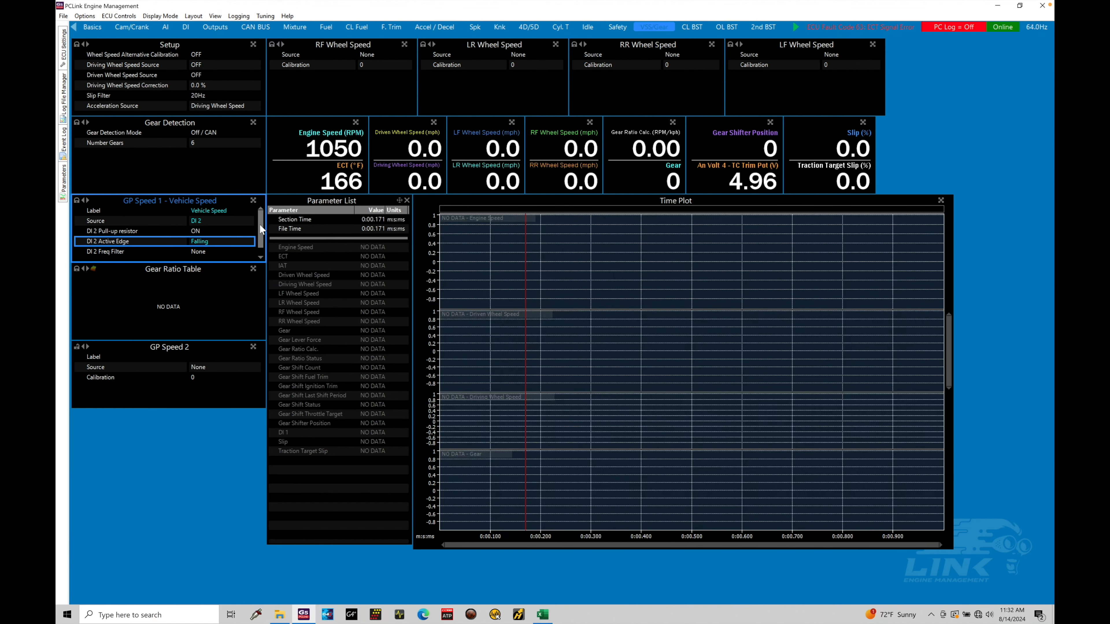
Examine the filter levels available for the DI 2 frequency filter and the GP Speed 1 calibration setting without changing either
drag(260, 224, 261, 251)
click(222, 241)
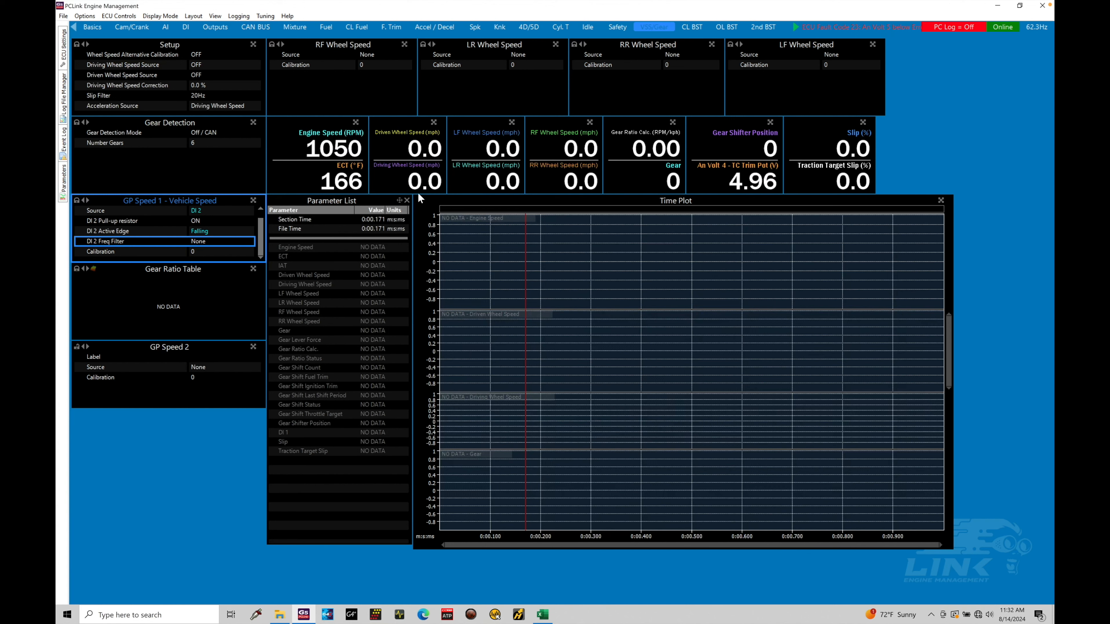
double_click(207, 240)
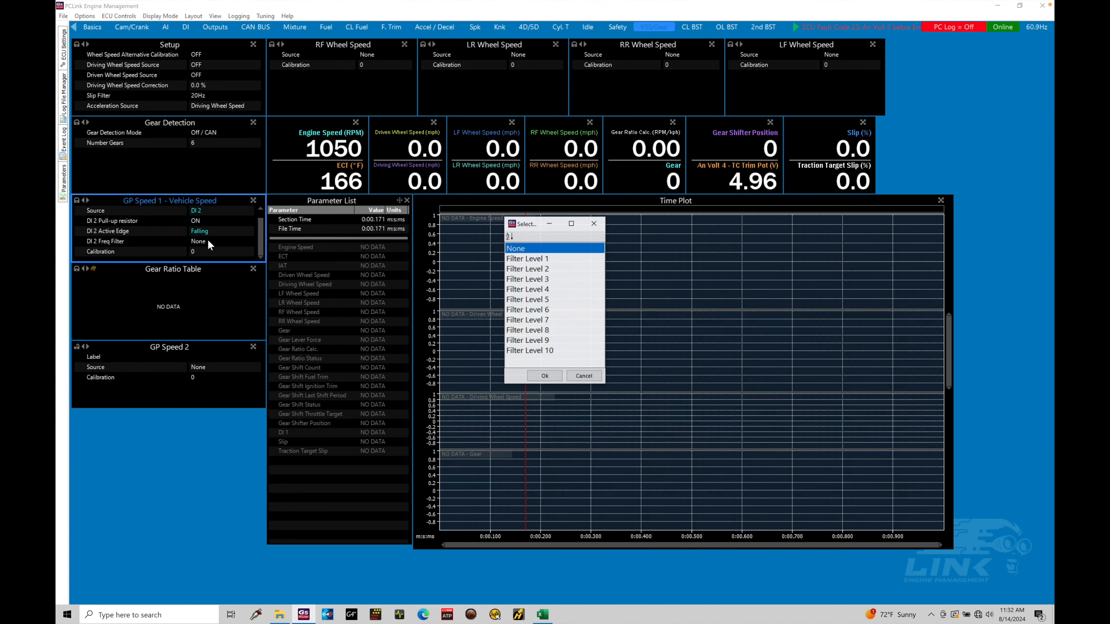
click(551, 260)
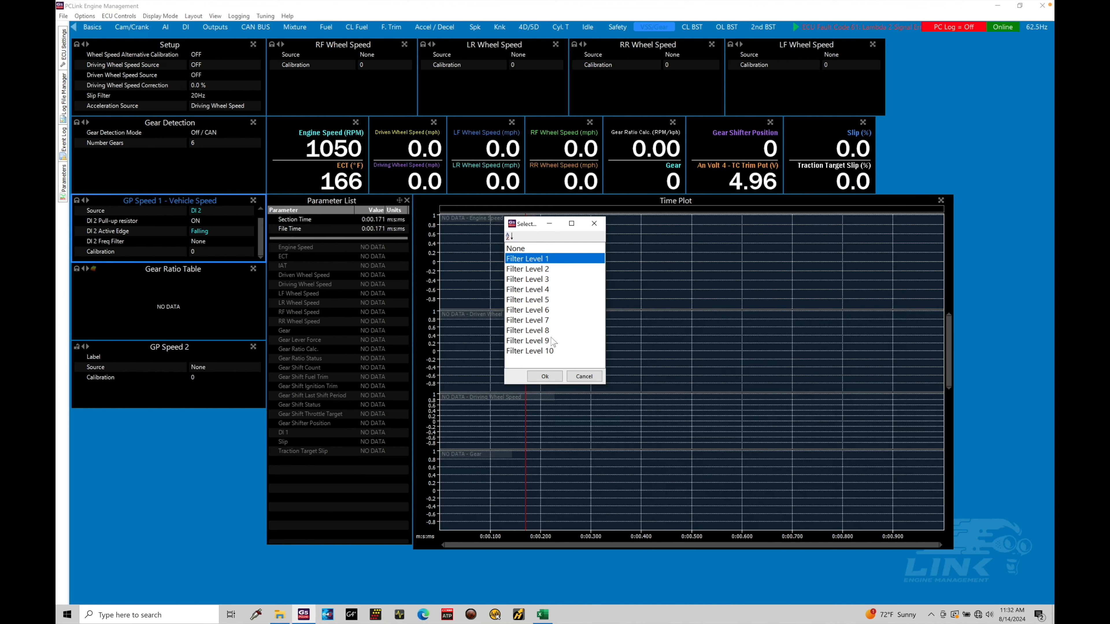
click(553, 248)
click(578, 376)
click(206, 252)
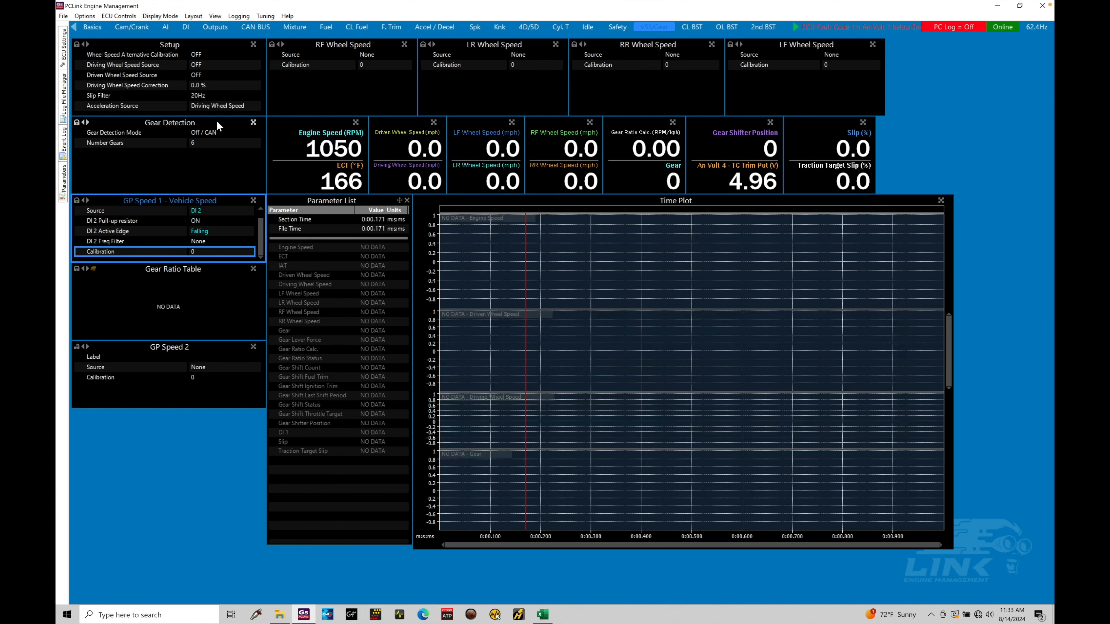
Set the driving wheel speed source in the speed setup to GP Speed 1
click(161, 66)
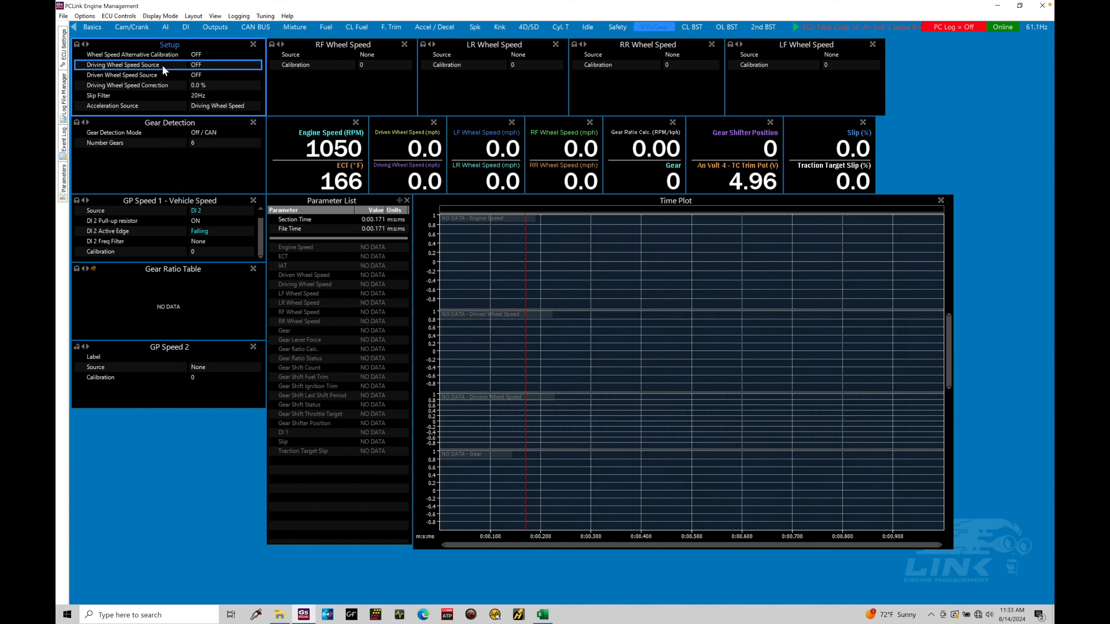
double_click(209, 66)
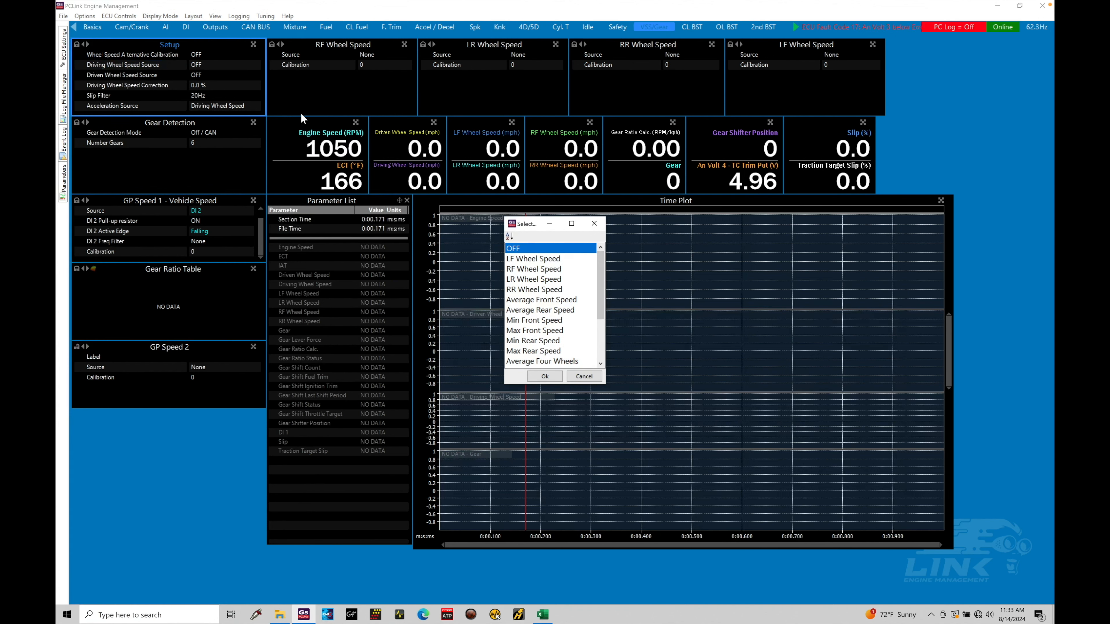
drag(601, 281, 601, 324)
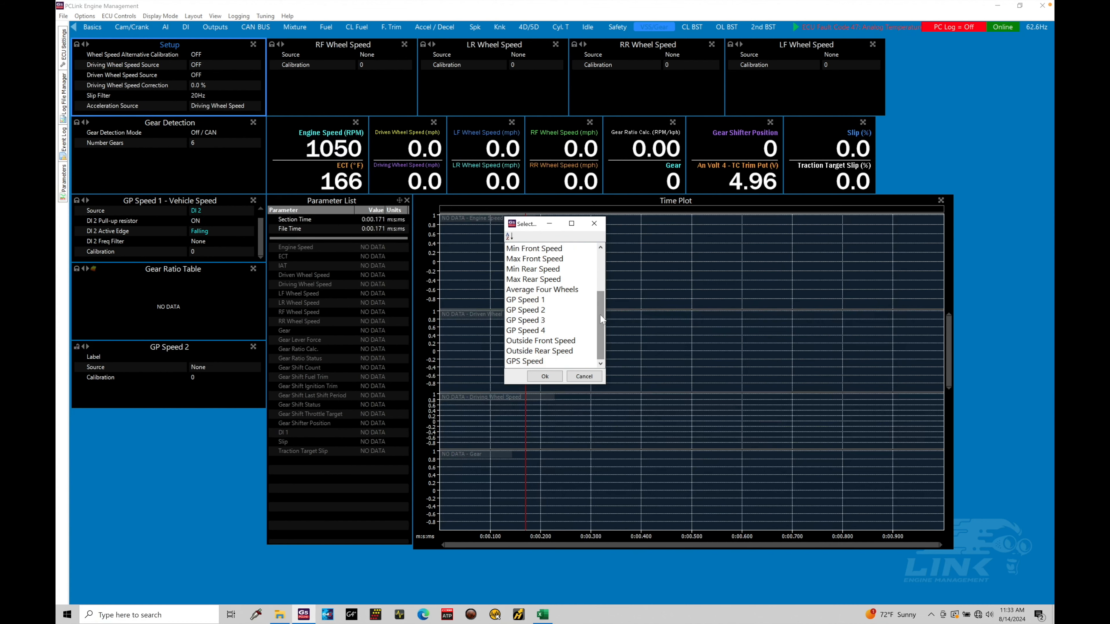
click(543, 301)
click(545, 376)
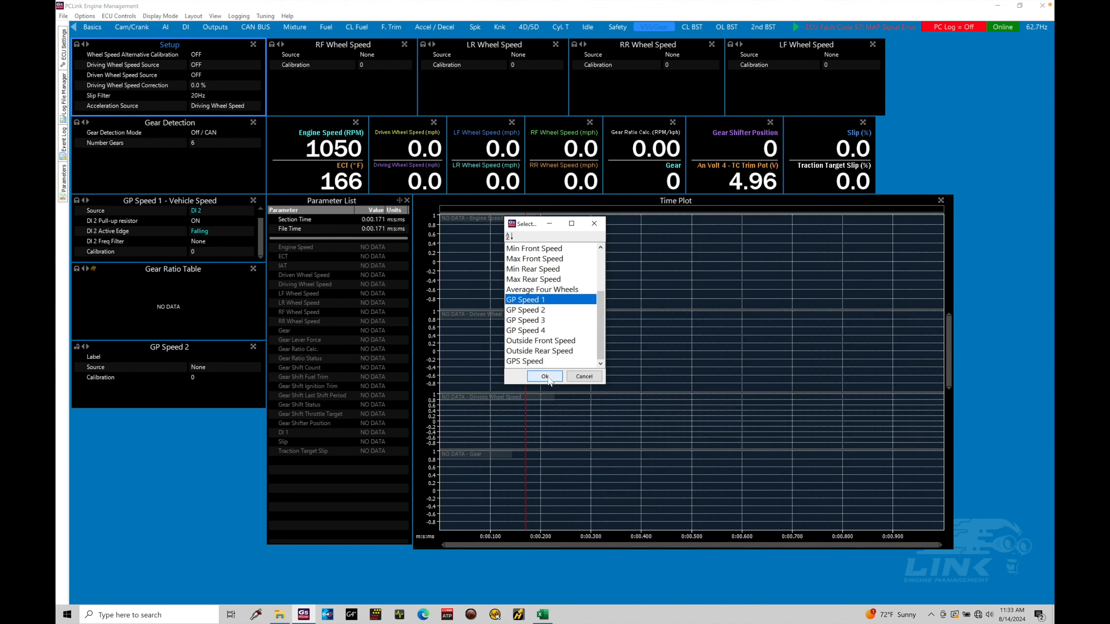